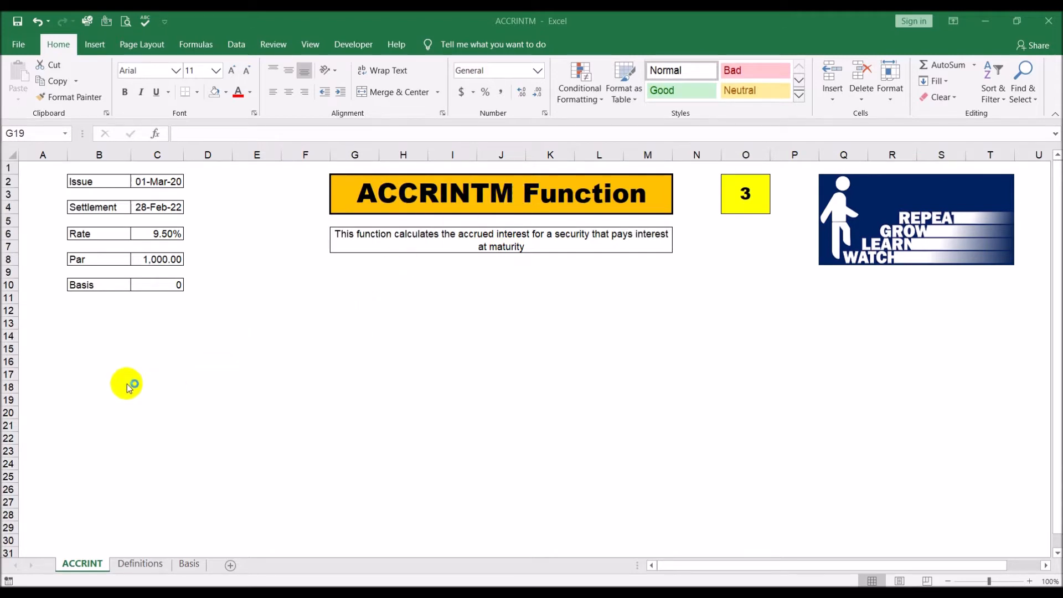
left_click(79, 384)
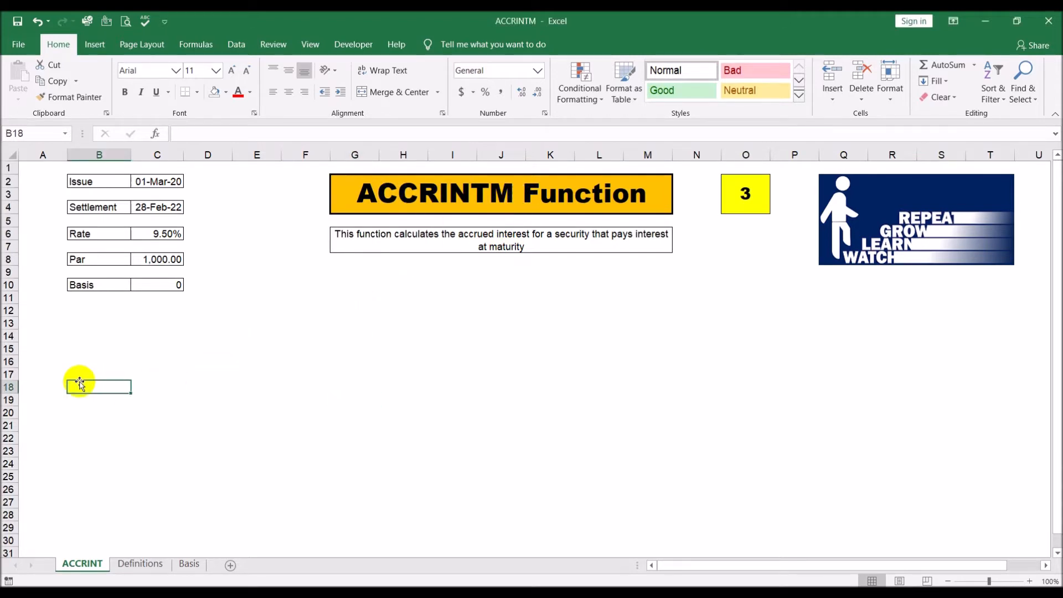
type("=acc")
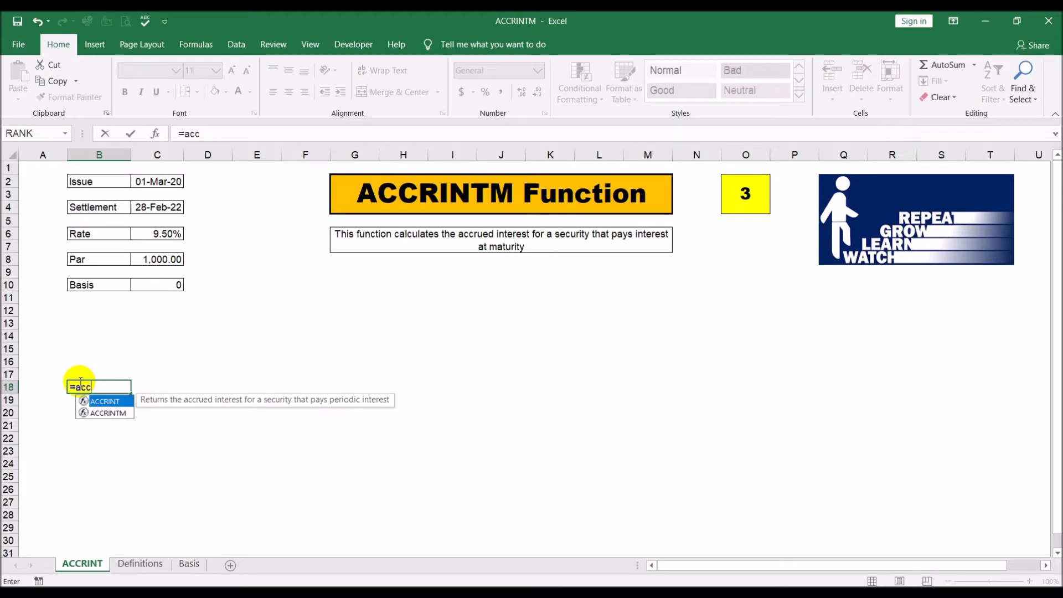
type("rin")
double_click(98, 413)
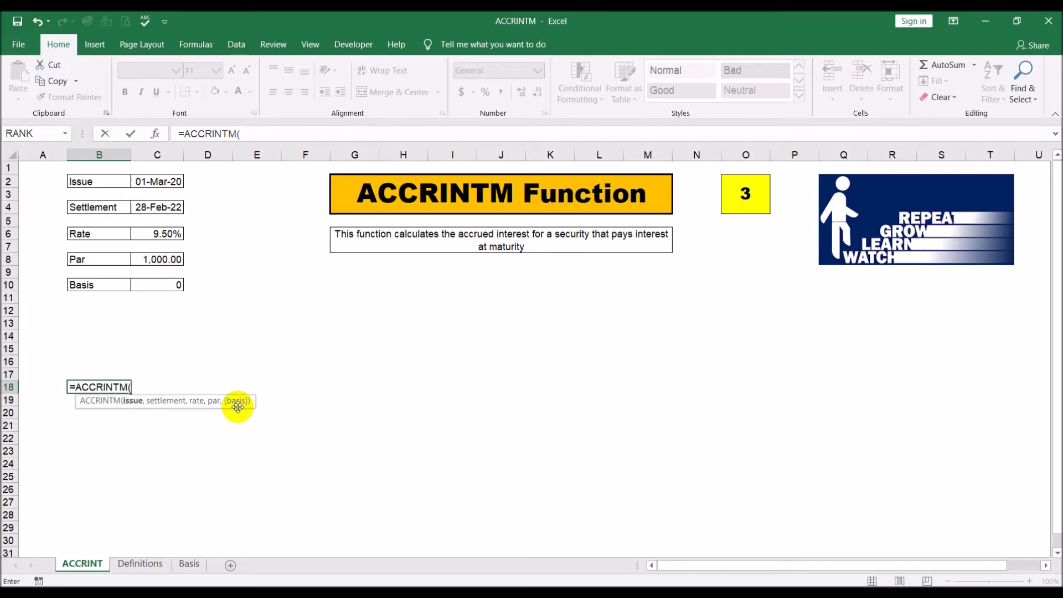
key("Escape")
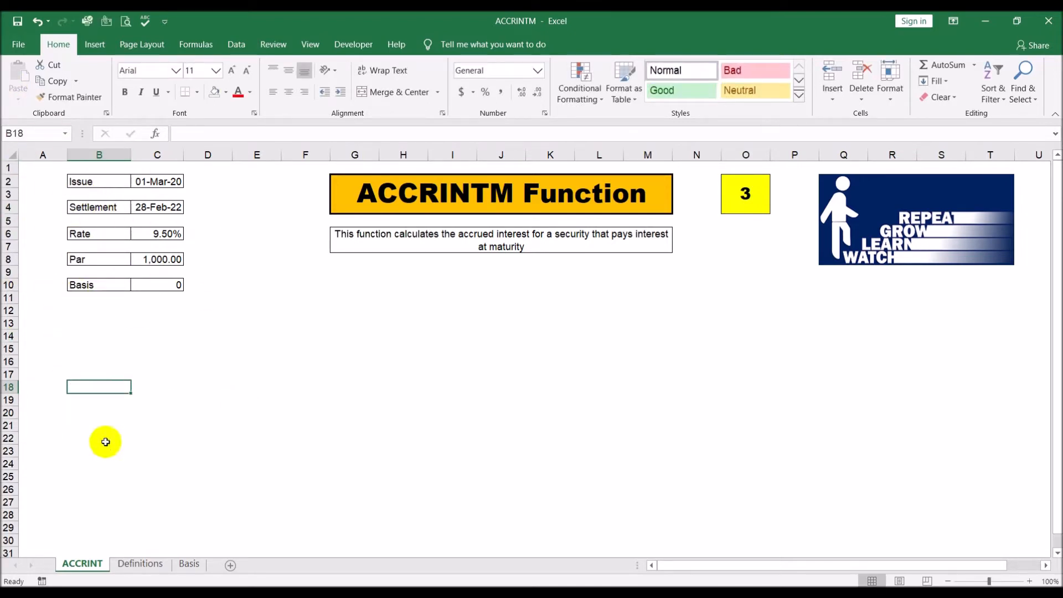
- On the Definitions sheet, correct the function name in the Par description in D9 to ACCRINTM
left_click(132, 566)
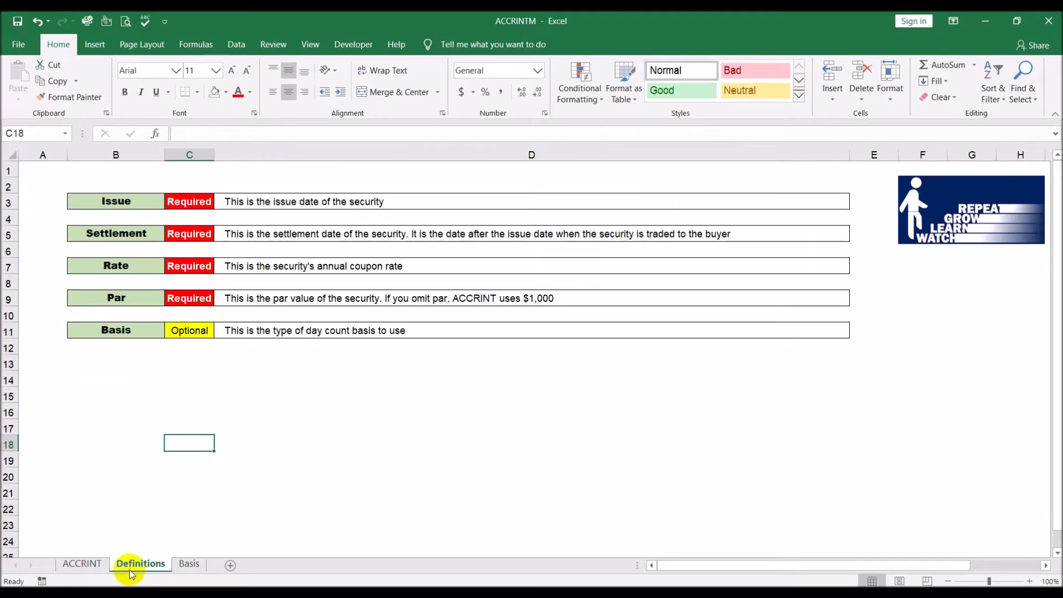
left_click(119, 447)
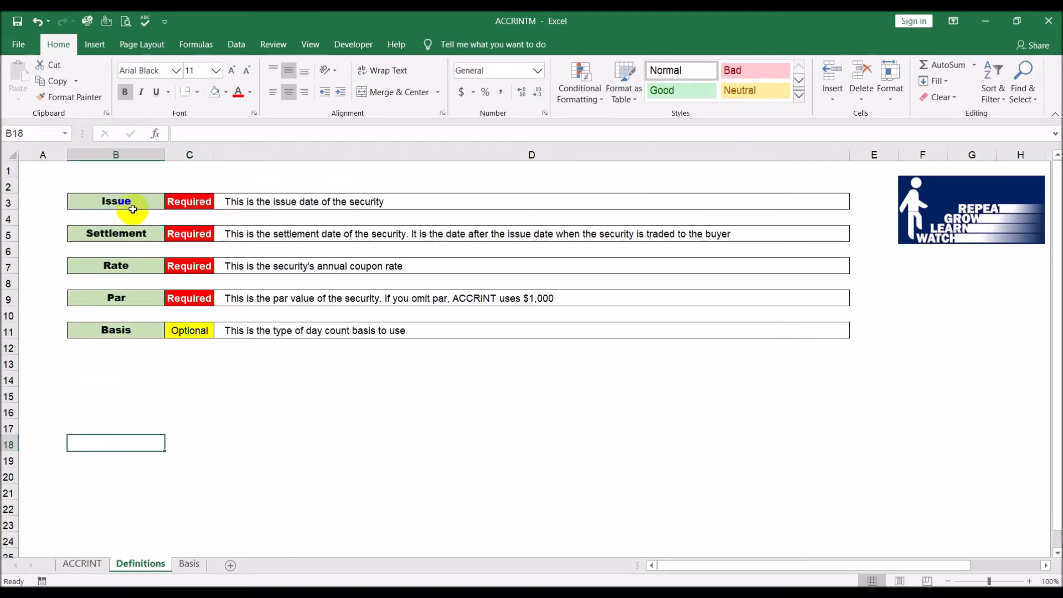
left_click(133, 208)
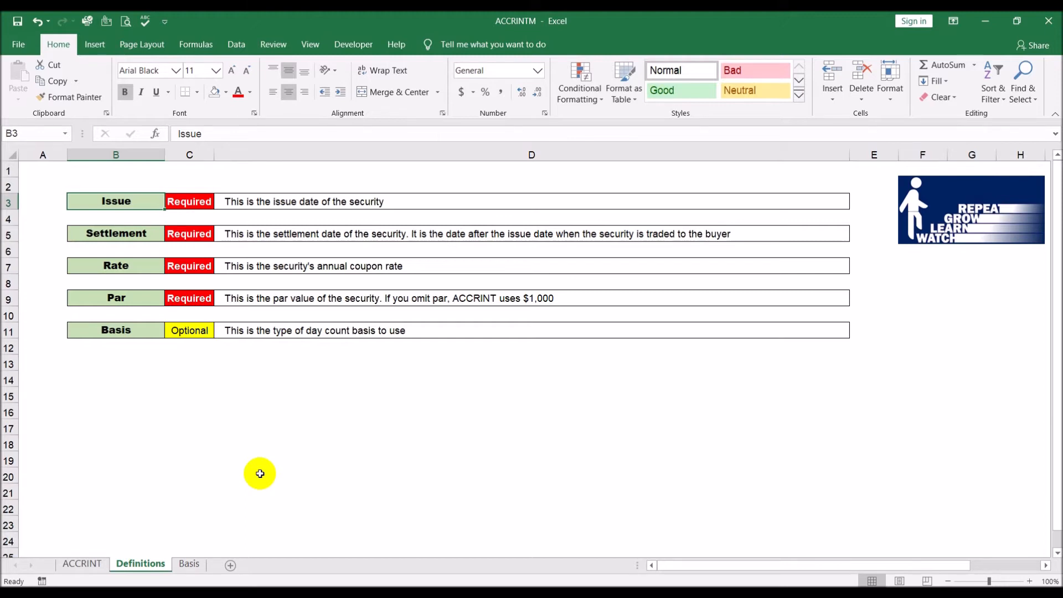
left_click(129, 263)
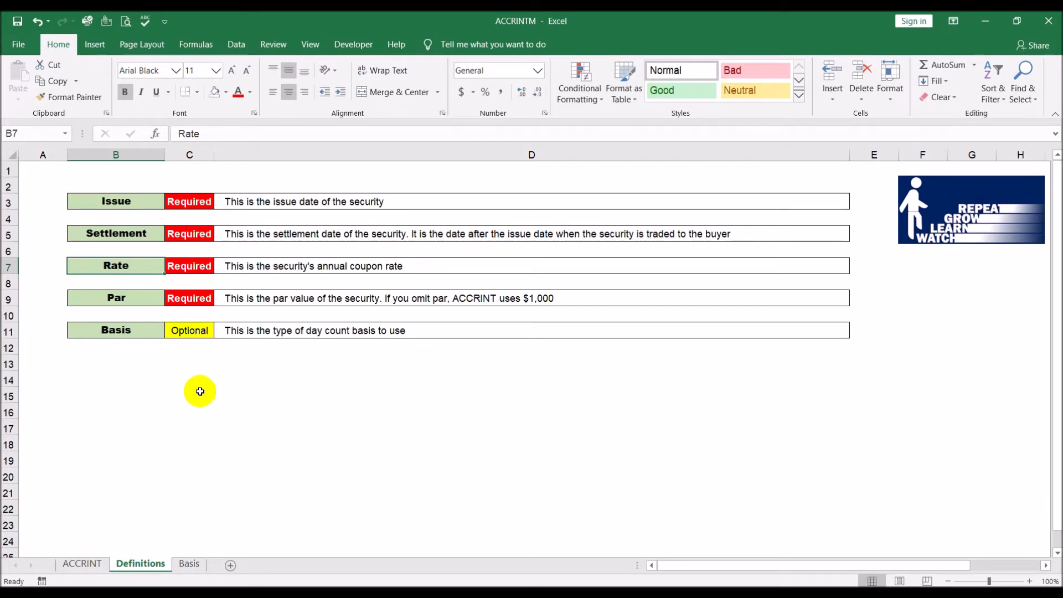
left_click(107, 299)
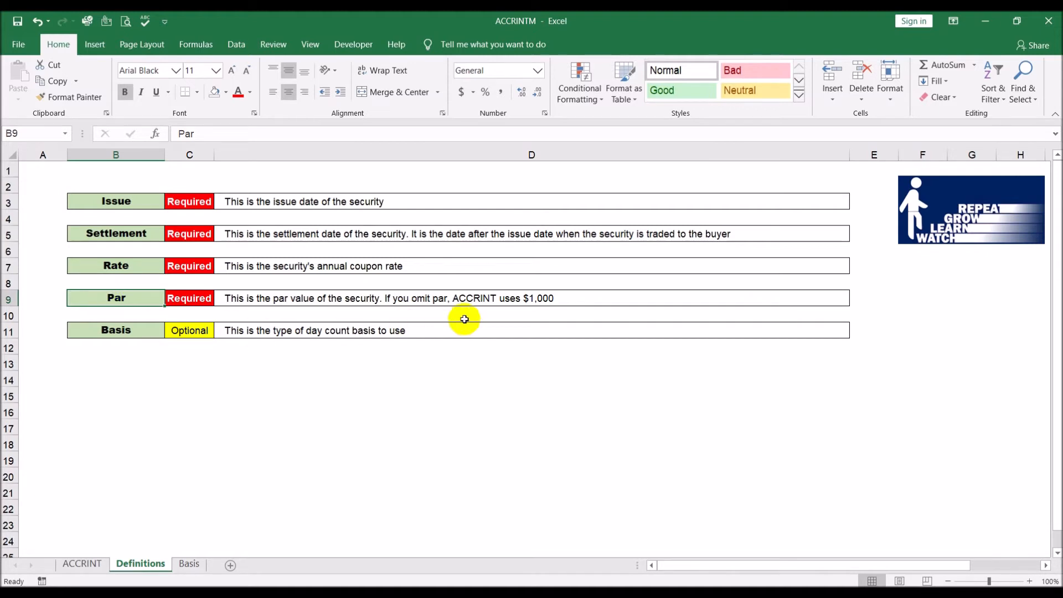
left_click(467, 299)
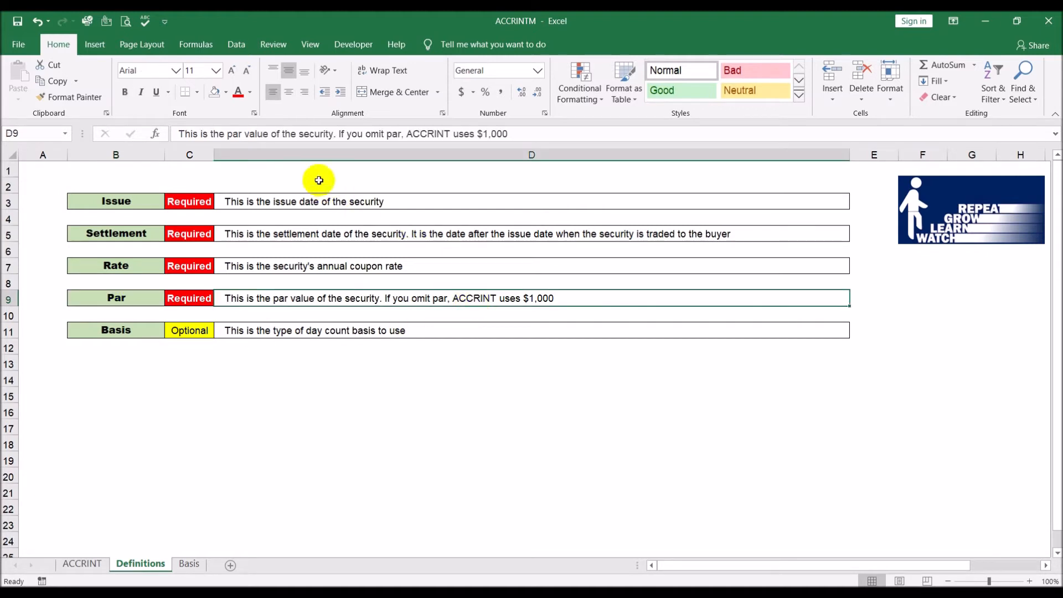
left_click(450, 134)
type("M")
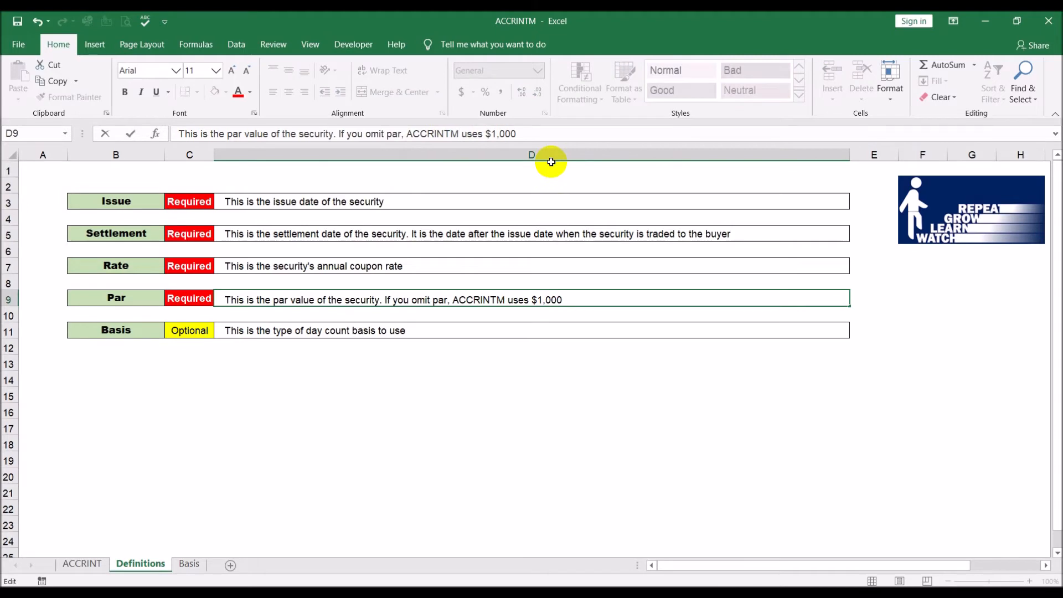
key("Return")
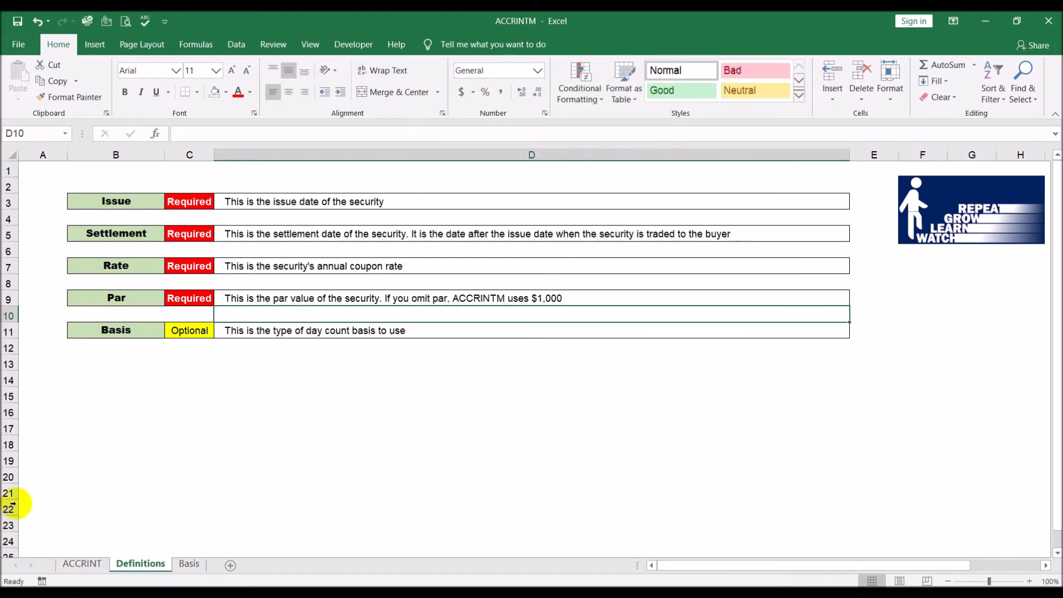
- Examine the Basis argument's definition and the day count options on the Basis sheet, and return to the ACCRINT sheet
left_click(97, 331)
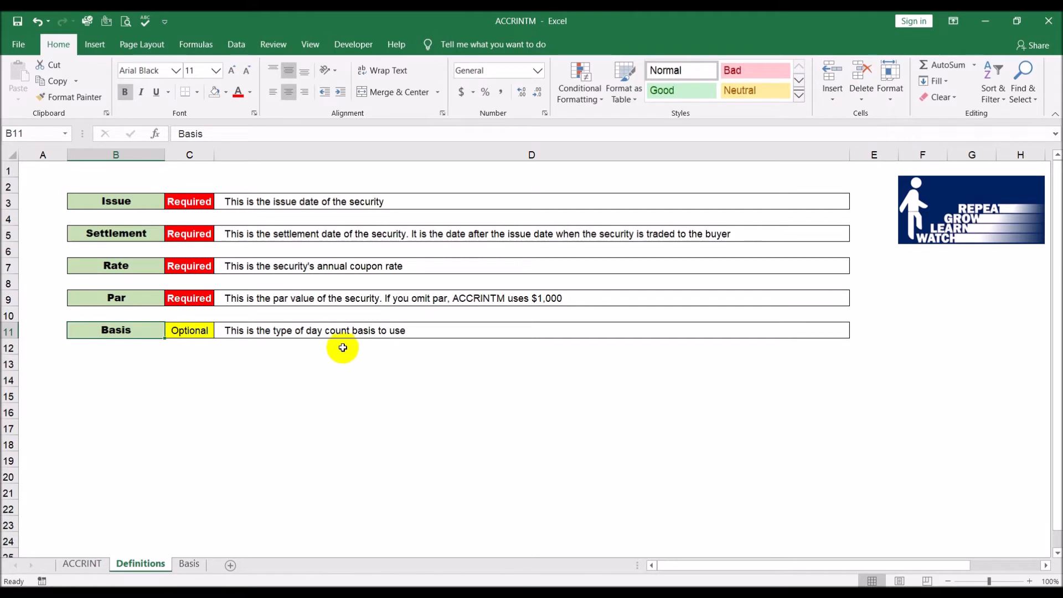
left_click(191, 564)
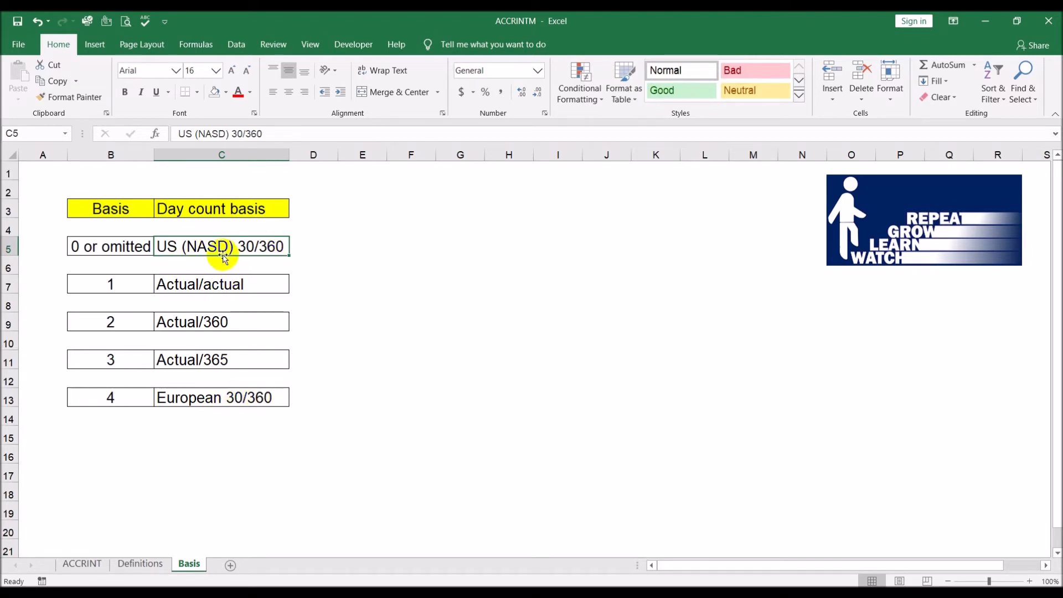
left_click(82, 564)
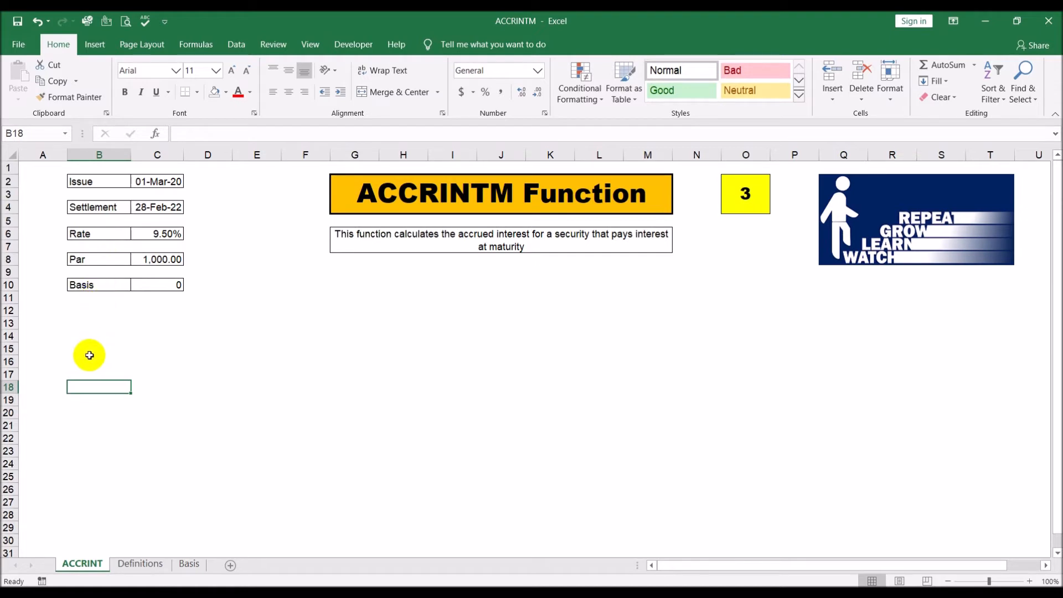
- Calculate the accrued interest in B18 with the formula =ACCRINTM(C2,C4,C6,C8,C10)
type("=AC")
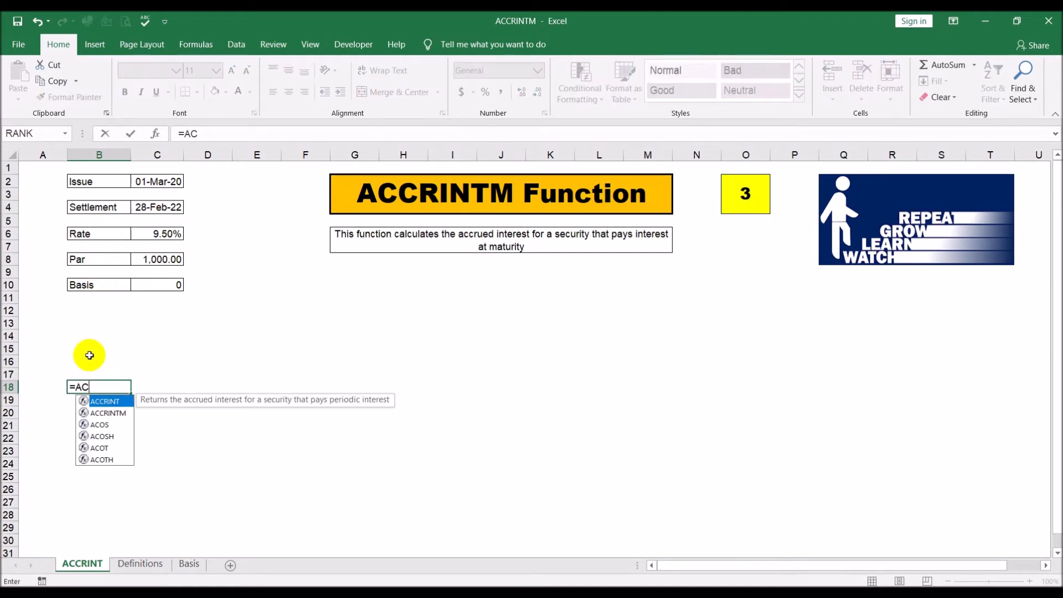
type("CRIN")
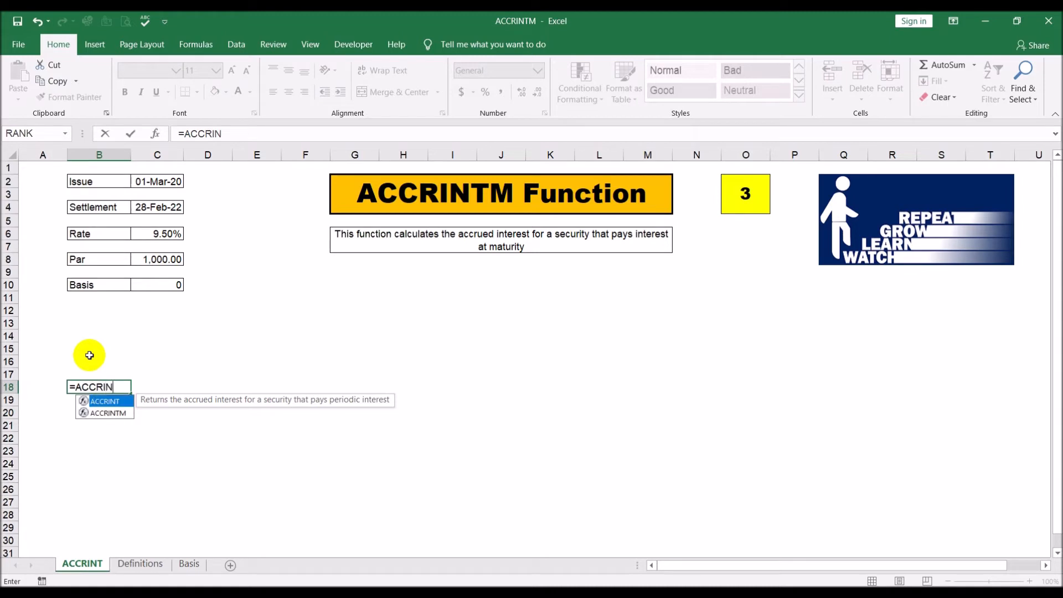
double_click(105, 413)
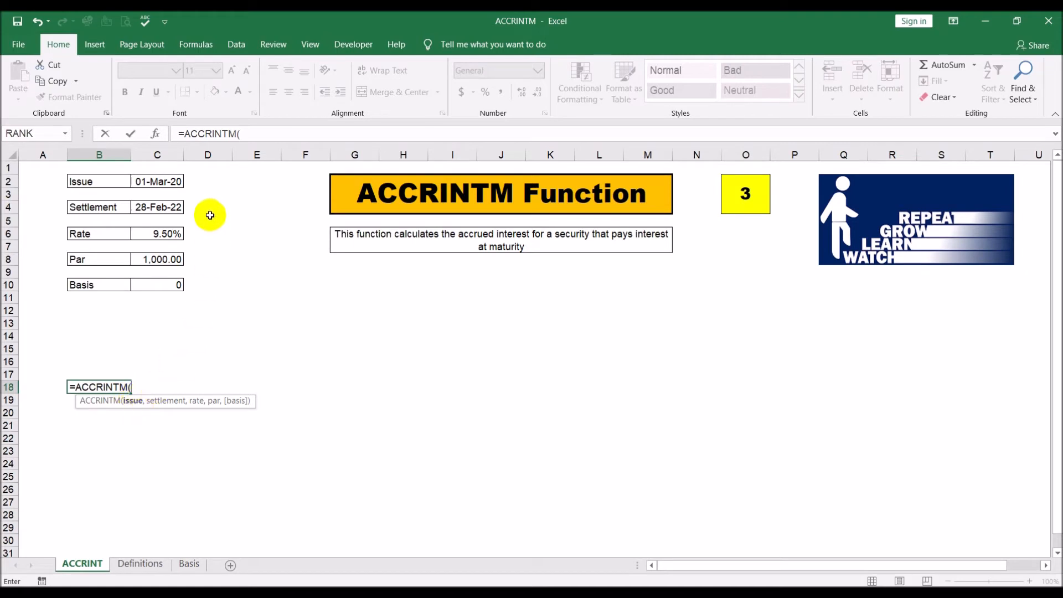
left_click(169, 180)
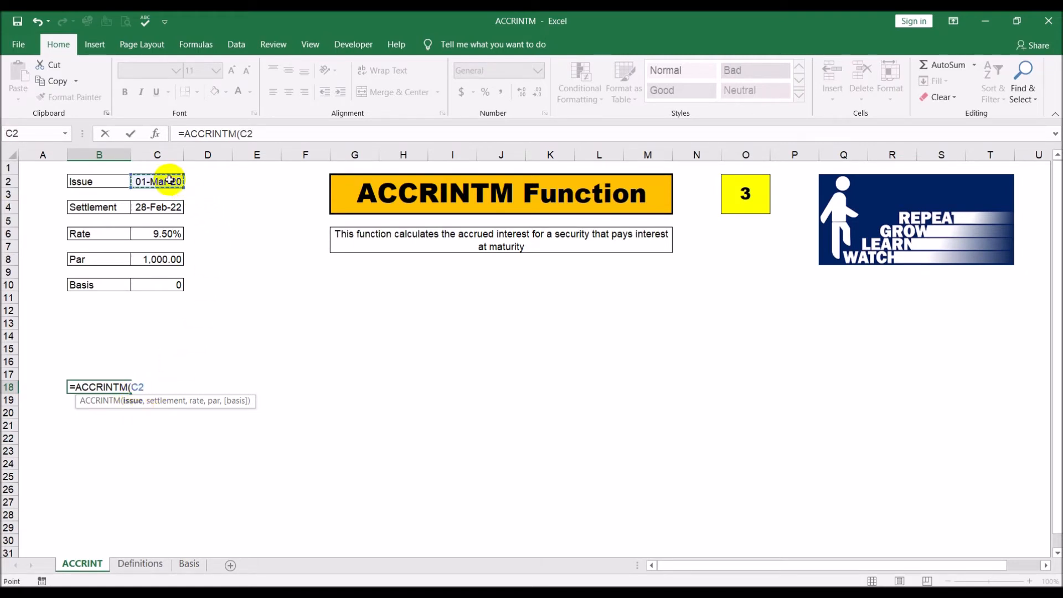
type(",")
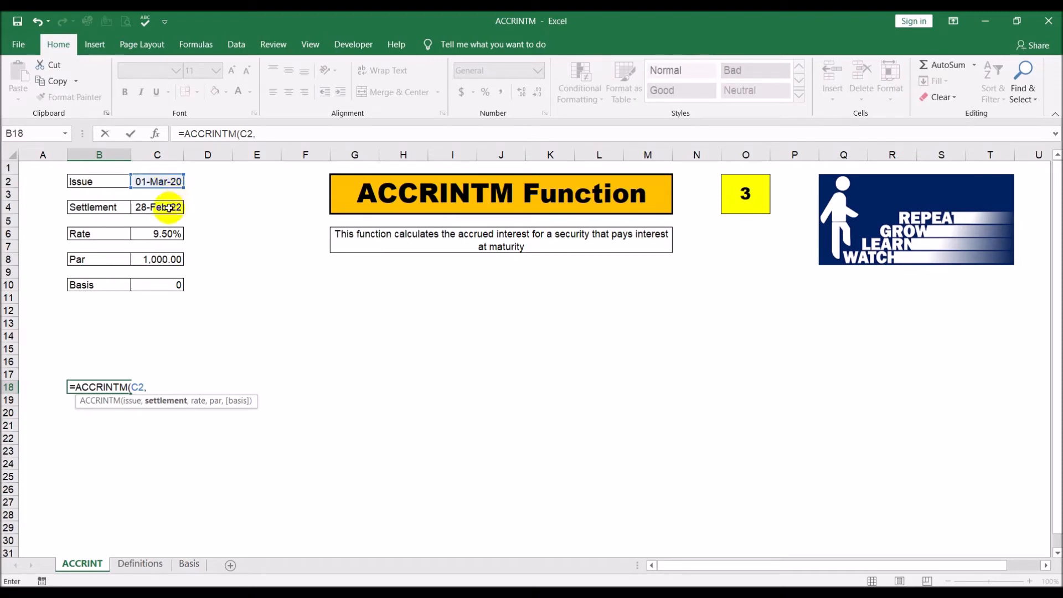
left_click(169, 207)
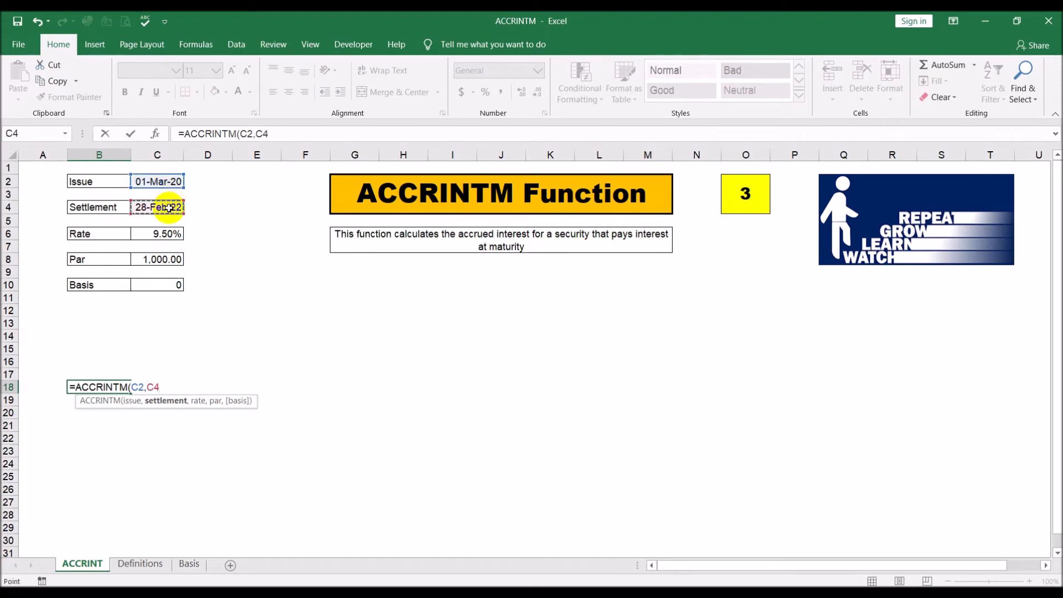
type(",")
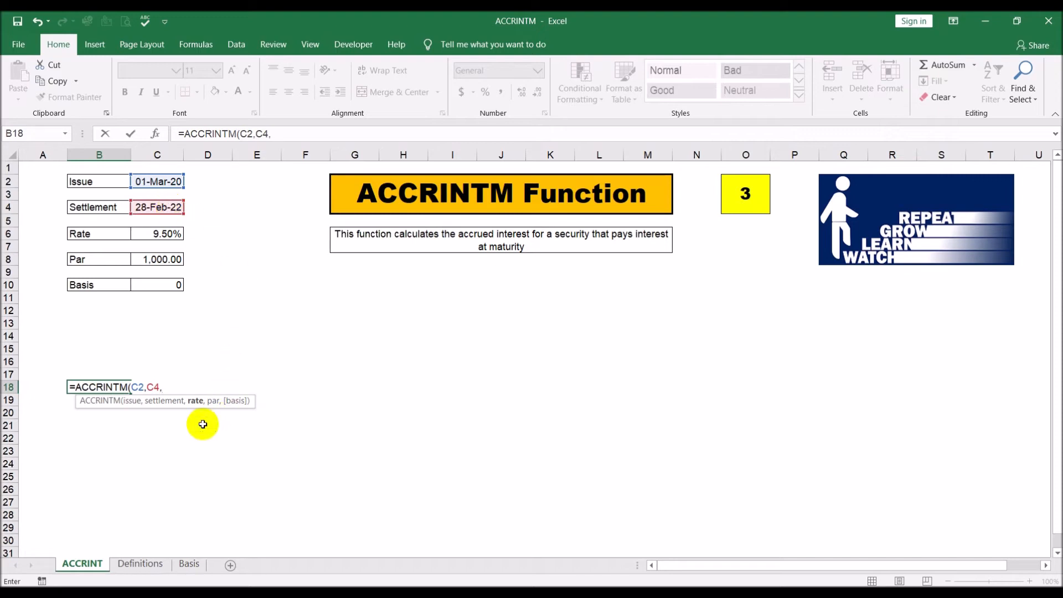
left_click(160, 233)
type(",")
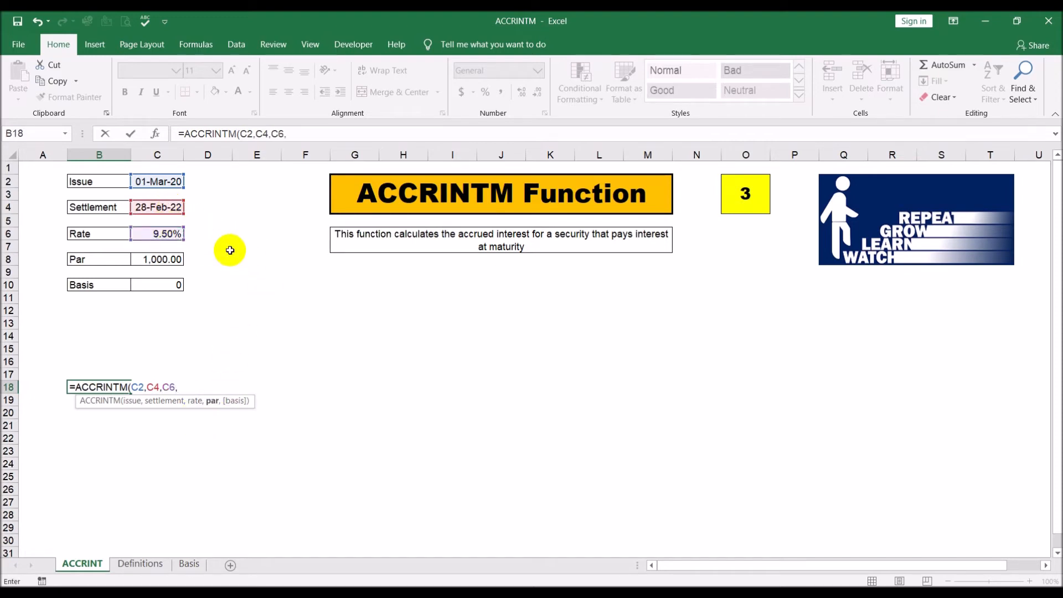
left_click(166, 260)
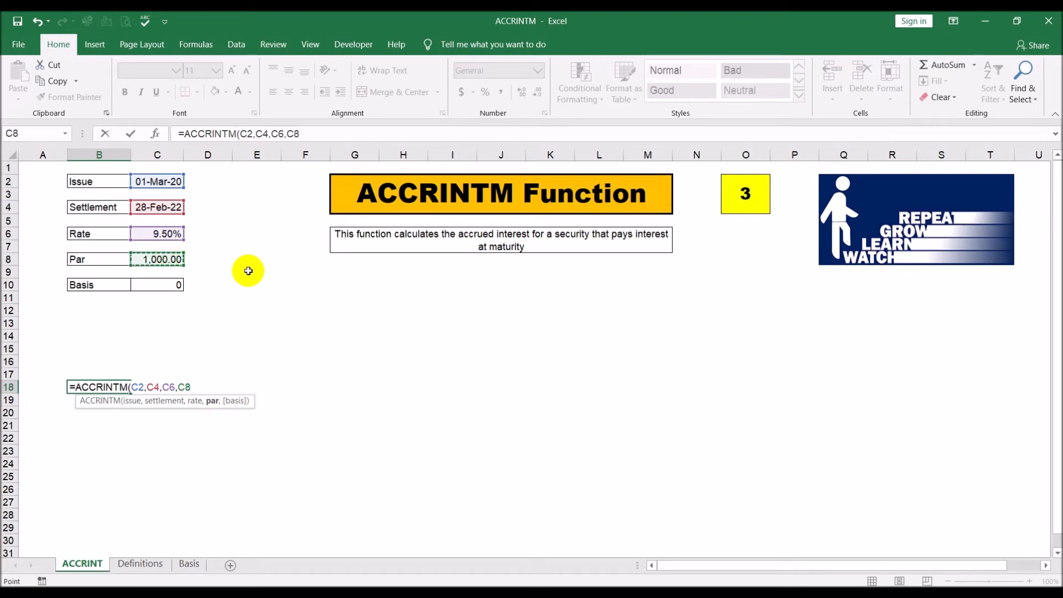
type(",")
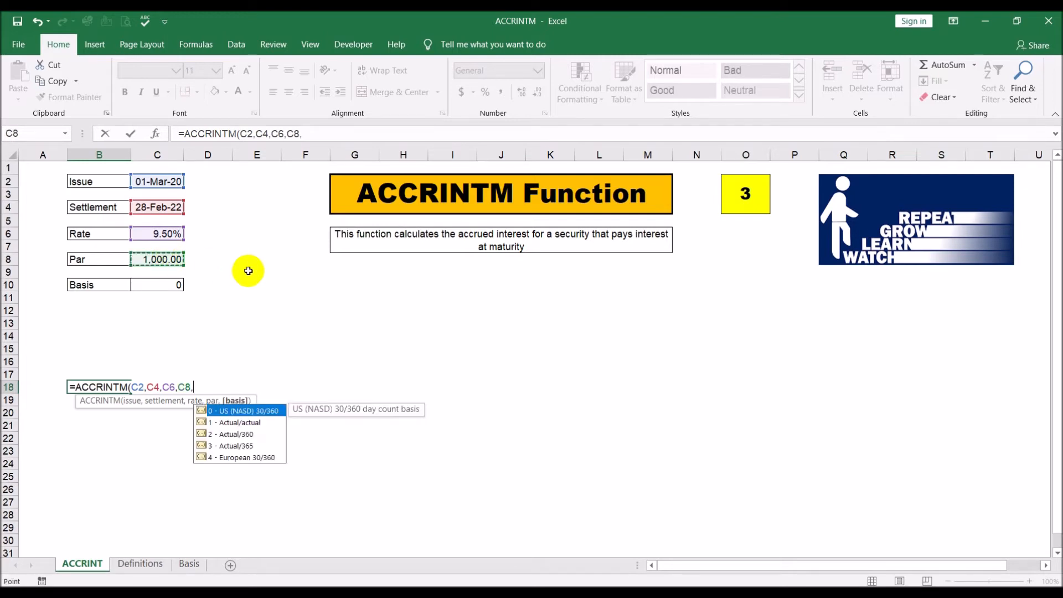
left_click(163, 286)
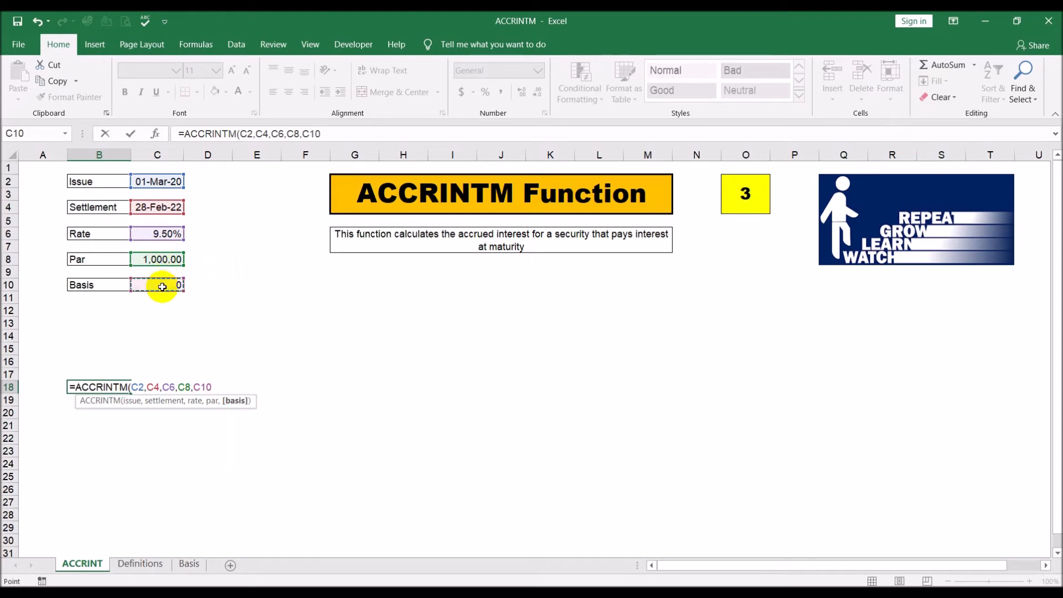
type(")")
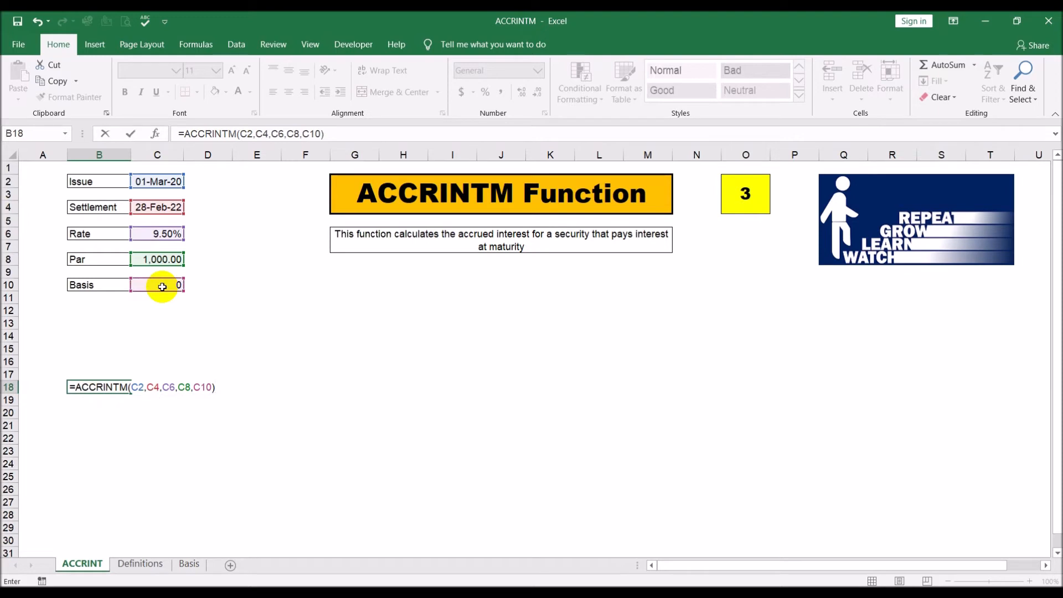
key("Return")
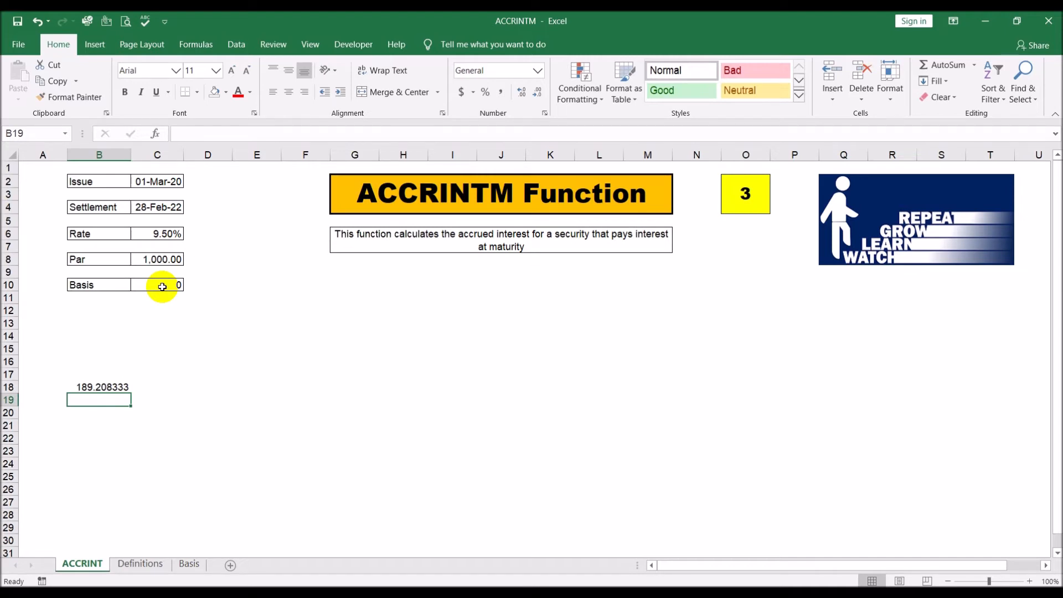
- Start an ACCRINTM formula in B20 with the issue date entered as date(2020,3,1)
key("Down")
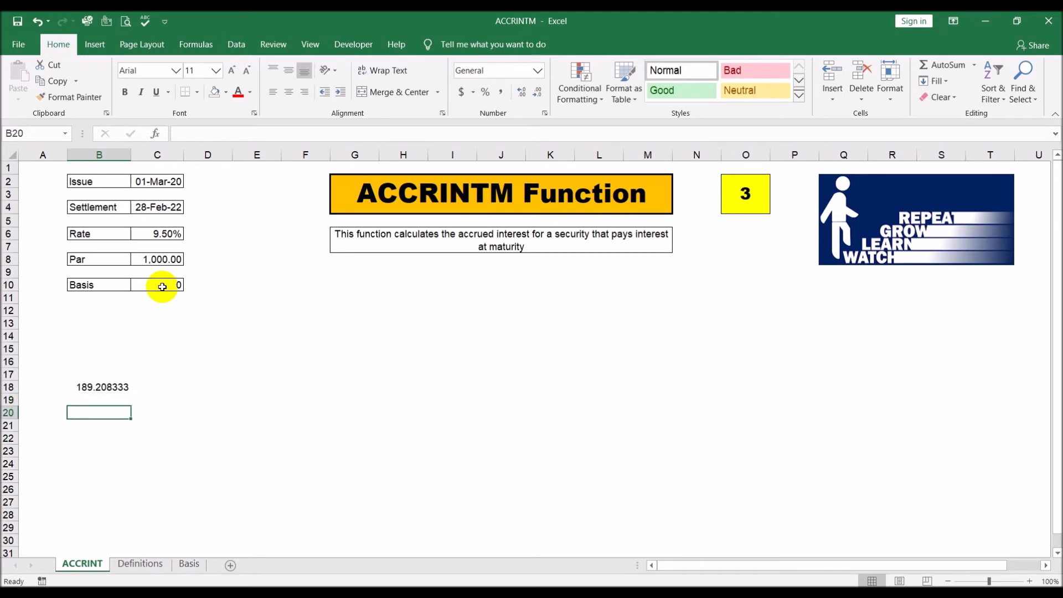
type("=acc")
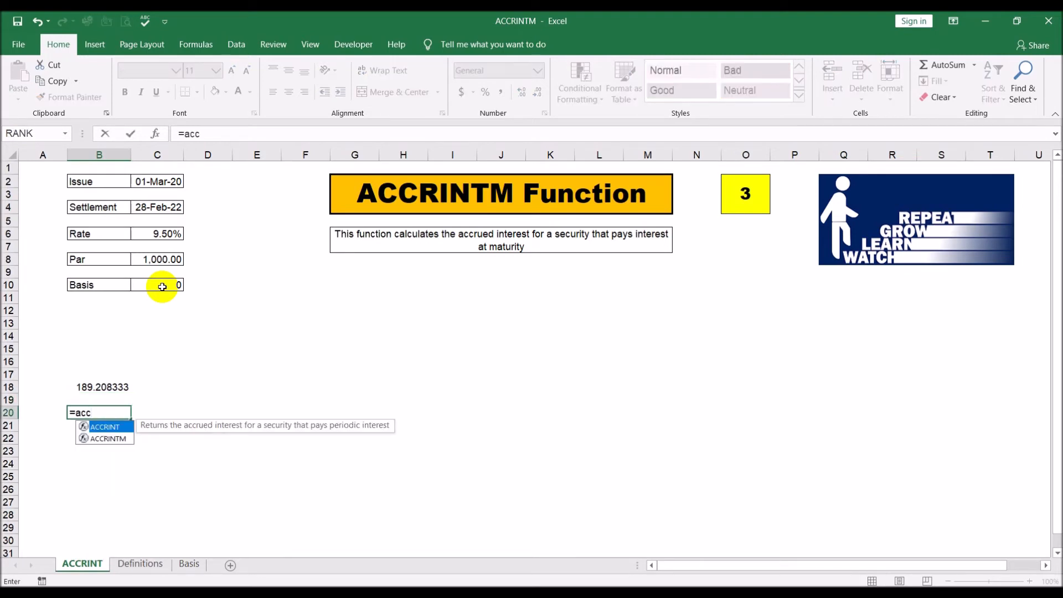
double_click(119, 440)
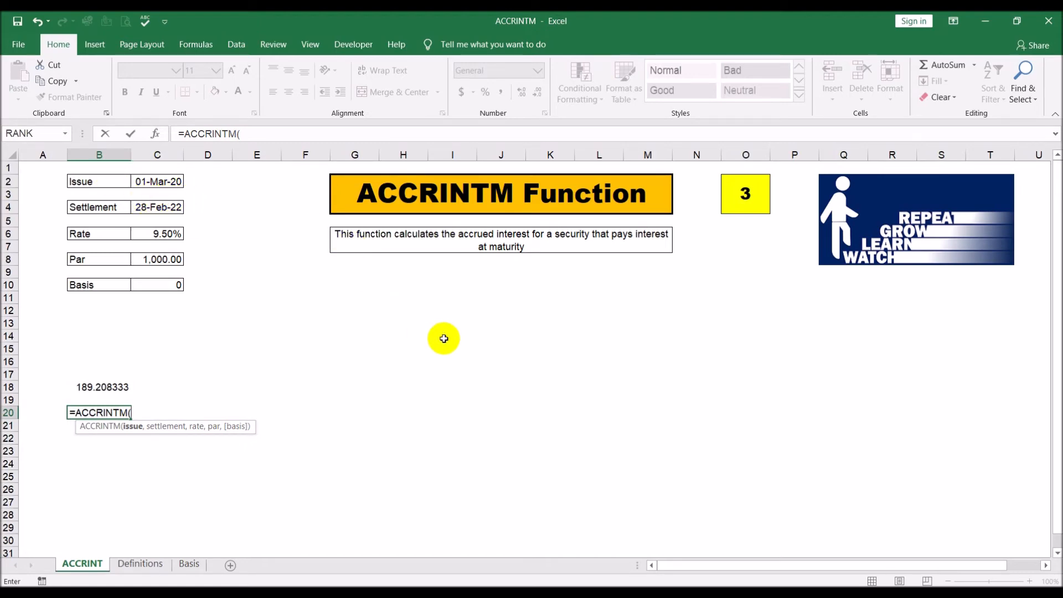
type("date")
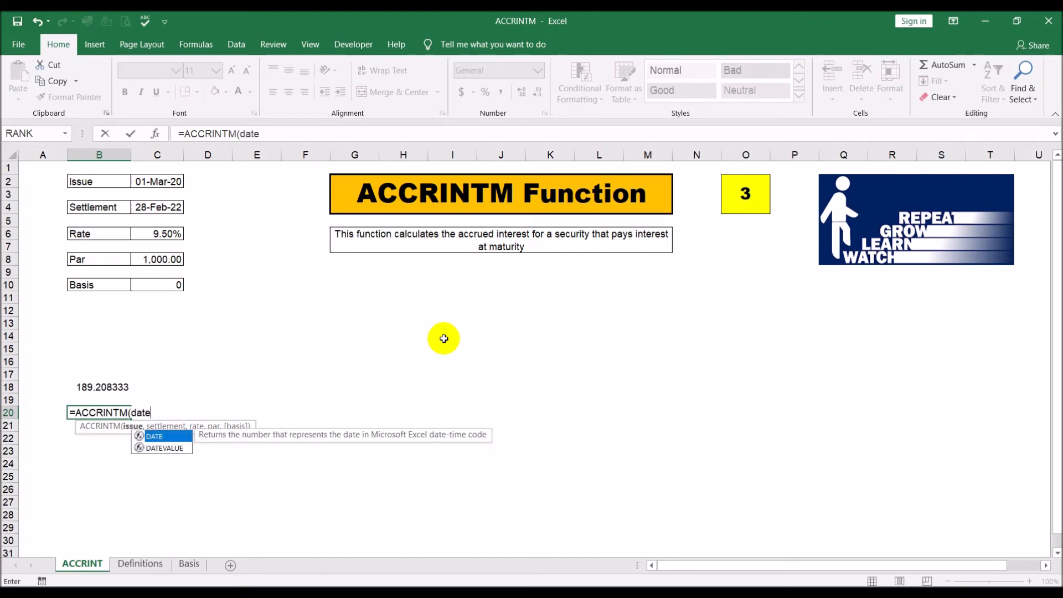
type("(")
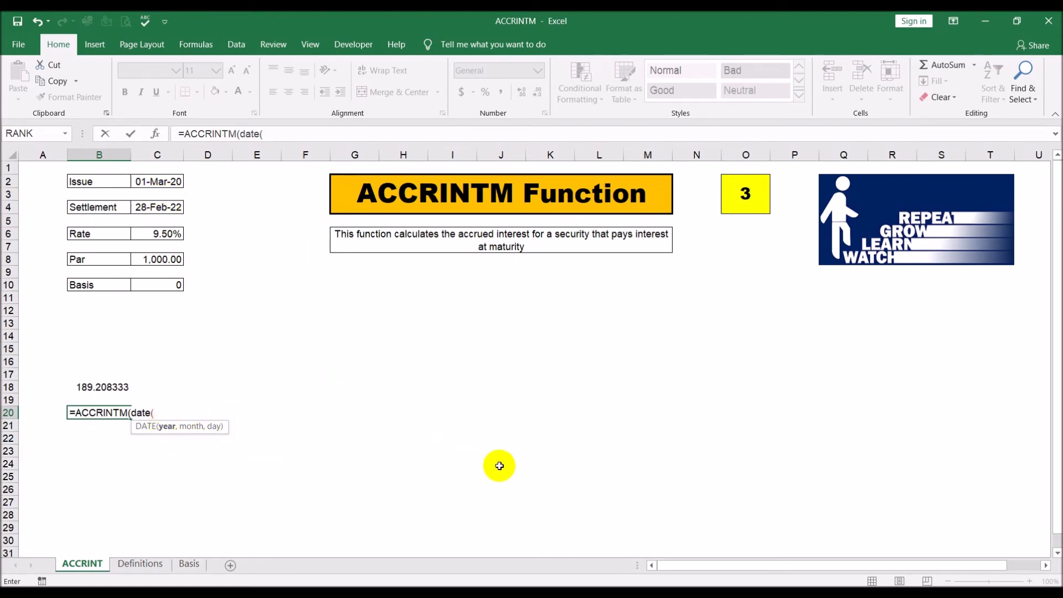
type("2020")
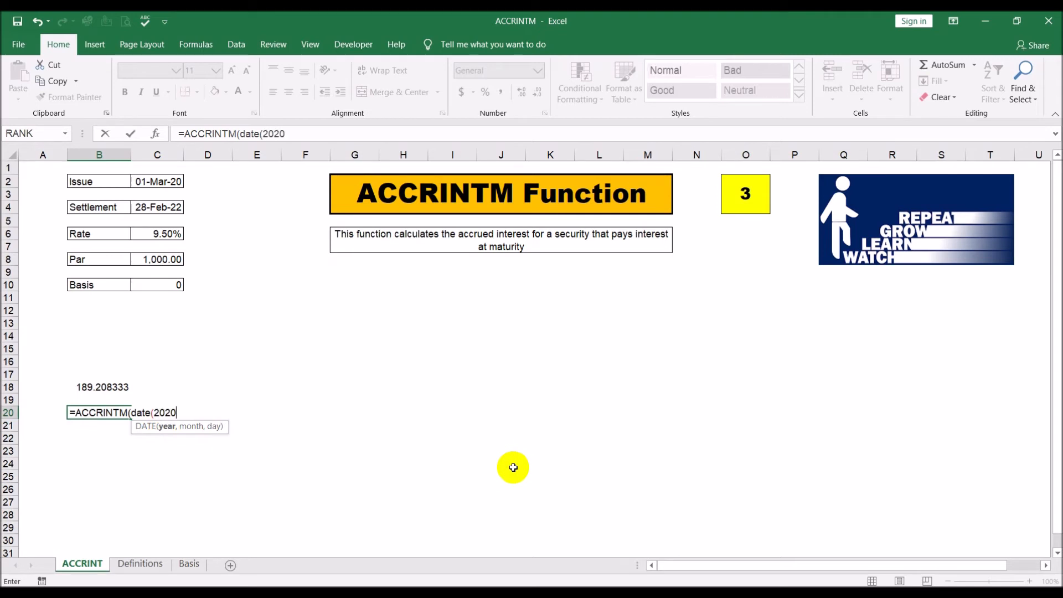
type(",3,1)")
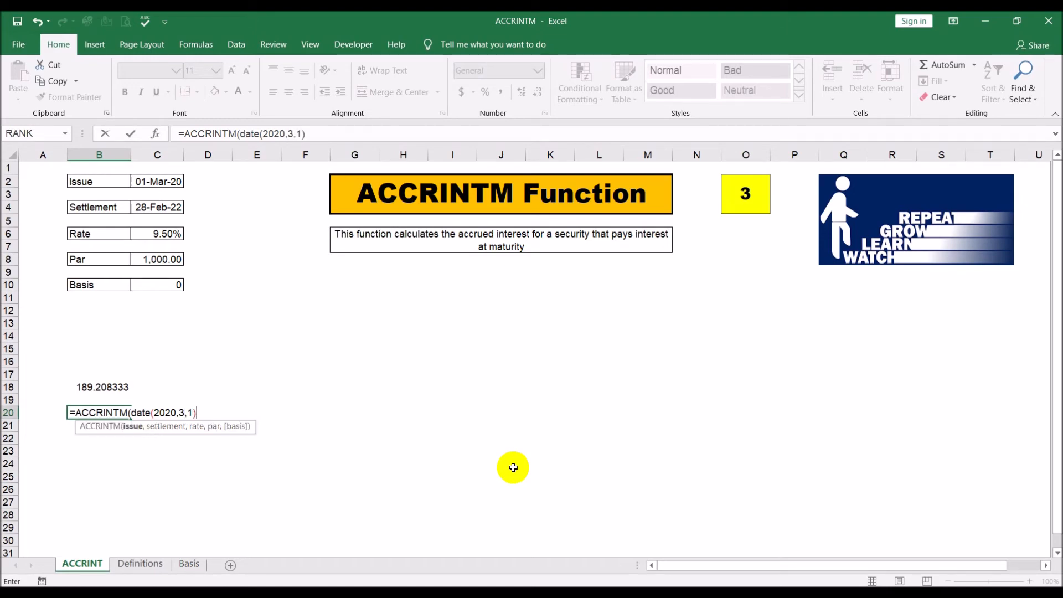
type(",")
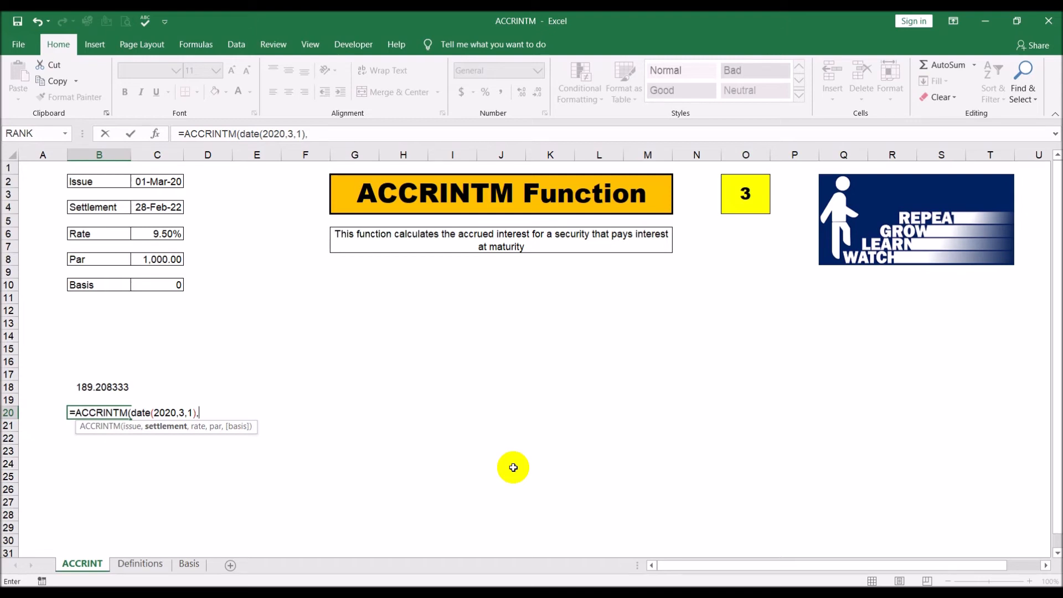
- Add the settlement date to the B20 formula as date(2022,2,28)
type("date")
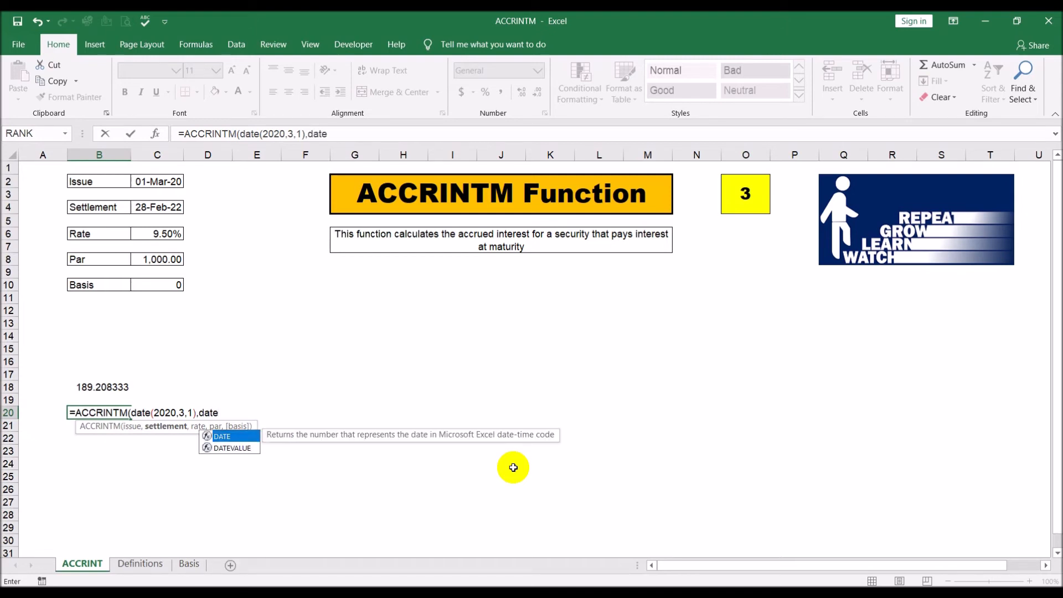
type("(")
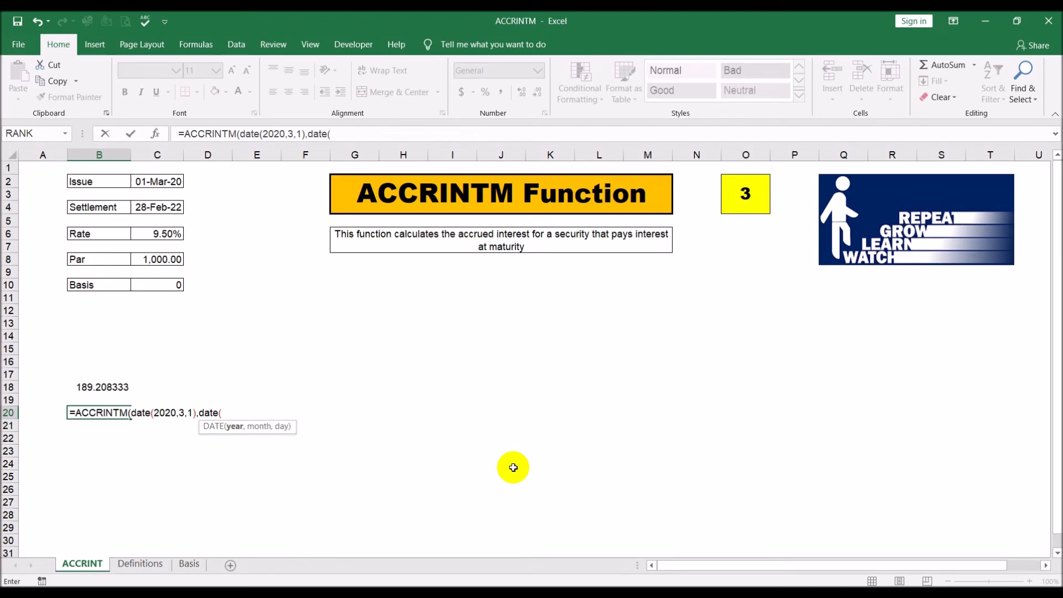
type("2022,")
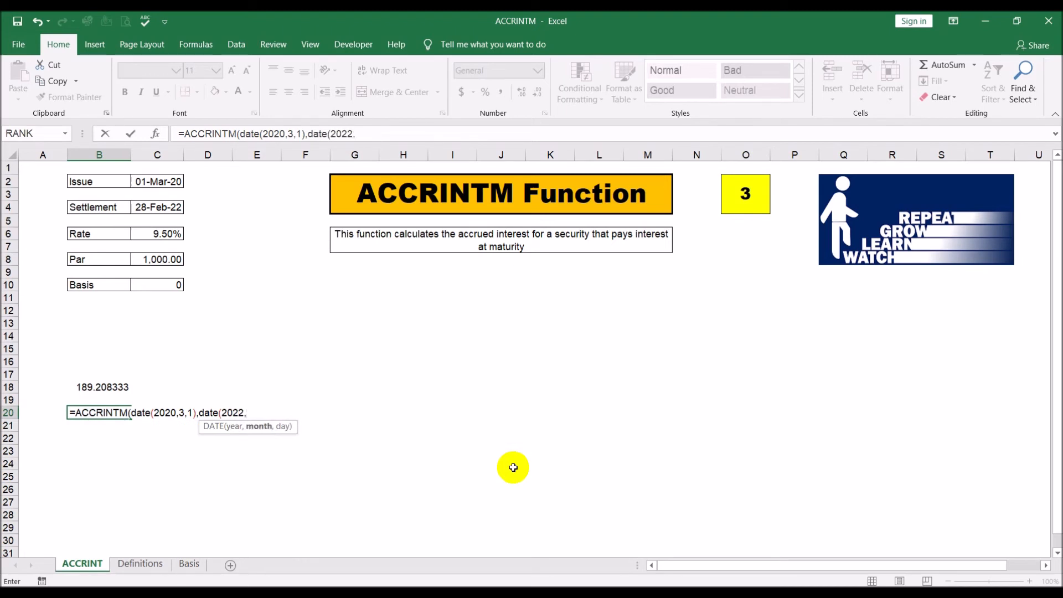
type("2,28")
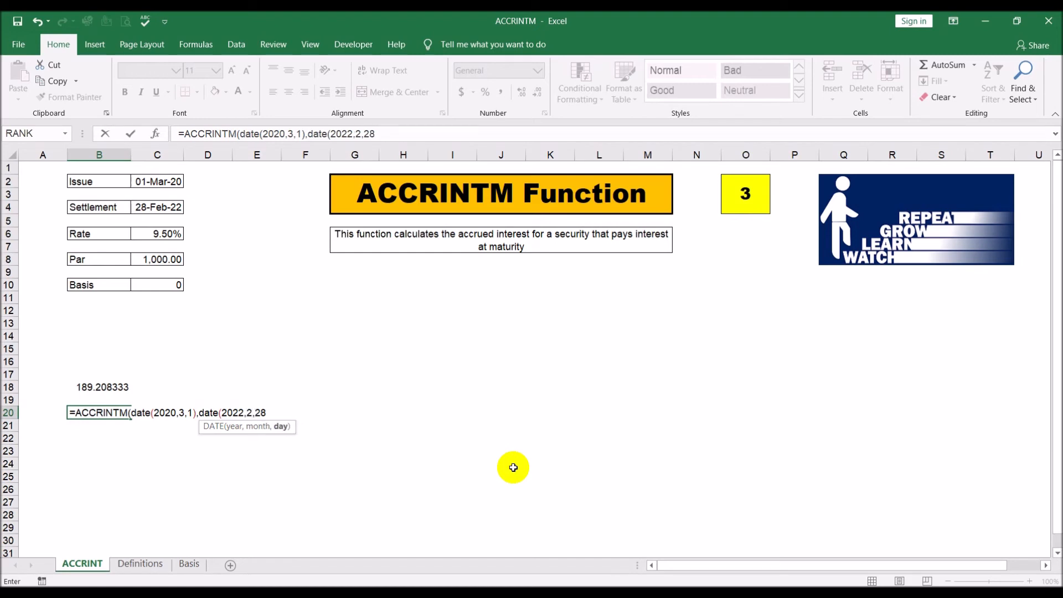
type("),")
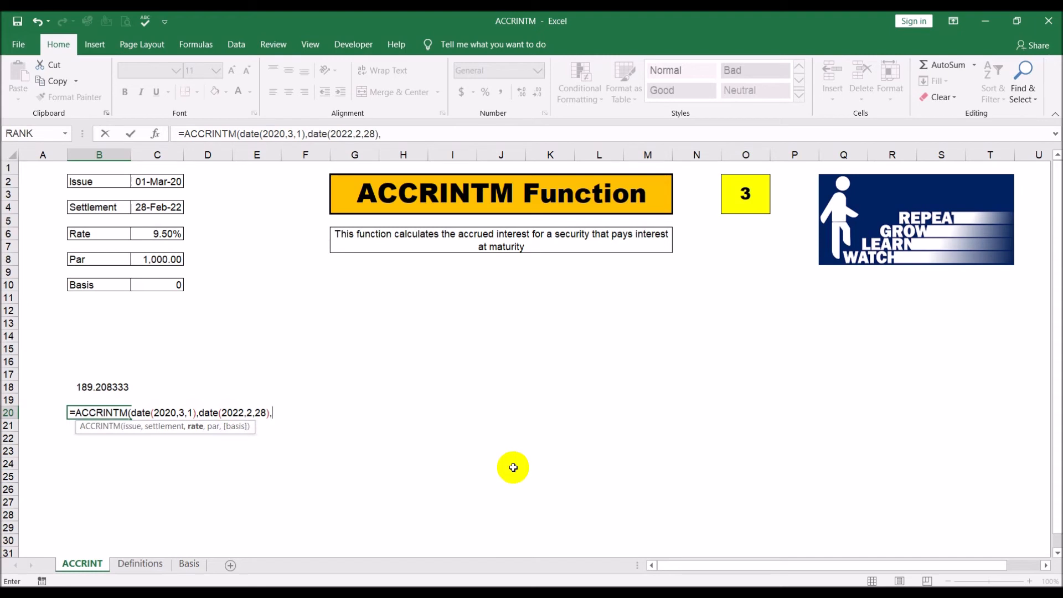
- Complete the B20 formula with C6 as rate, C8 as par and C10 as basis
left_click(145, 233)
type(",")
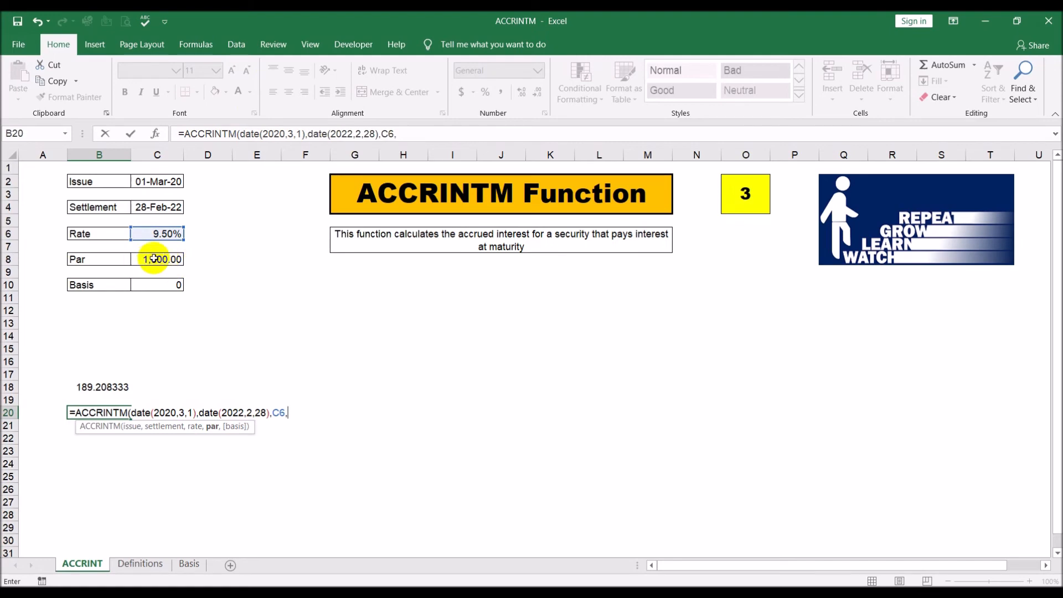
left_click(152, 260)
type(",")
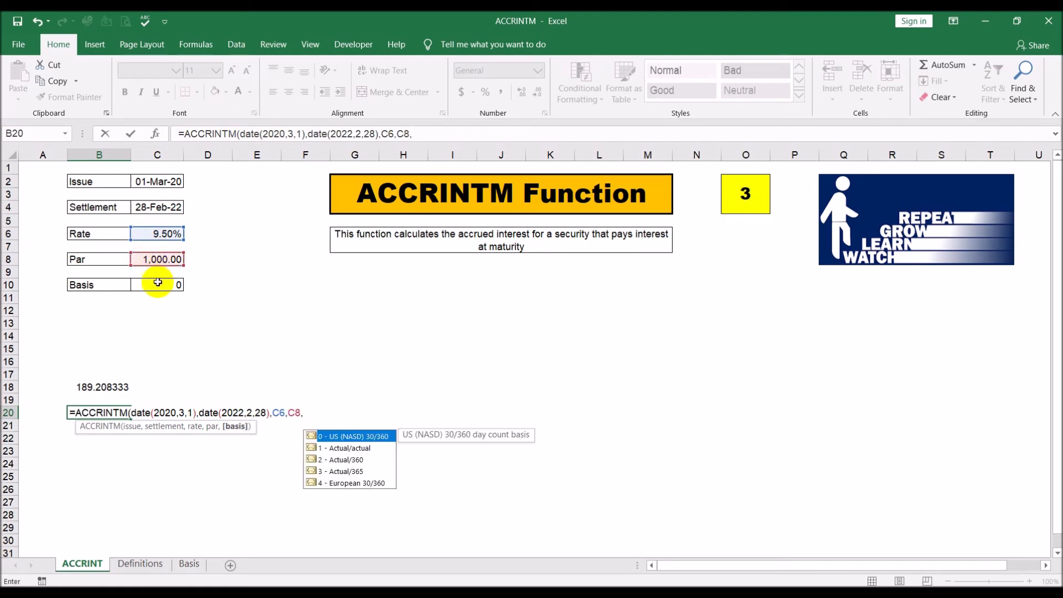
left_click(158, 284)
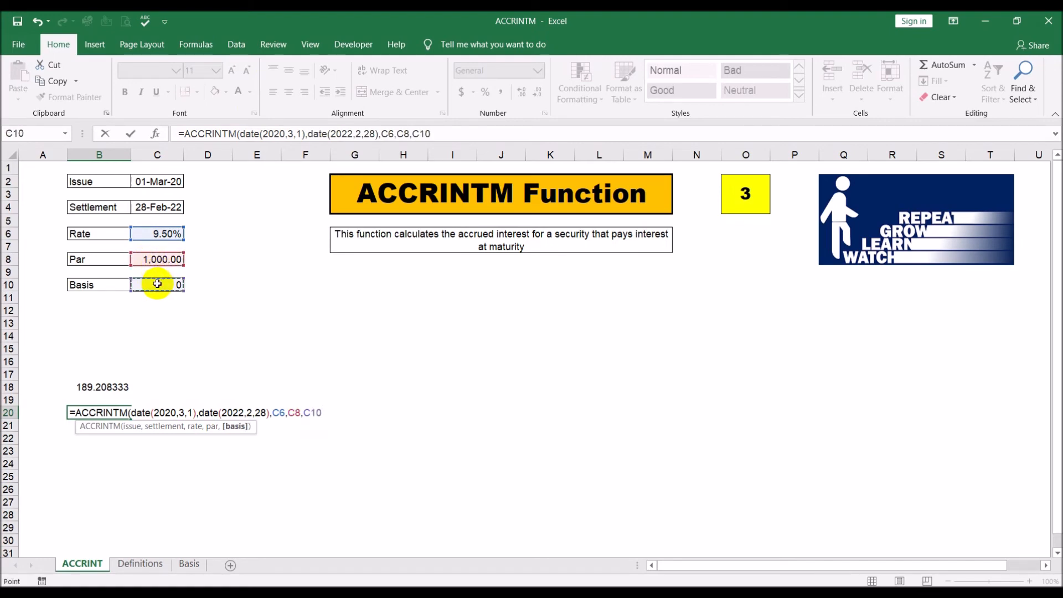
type(")")
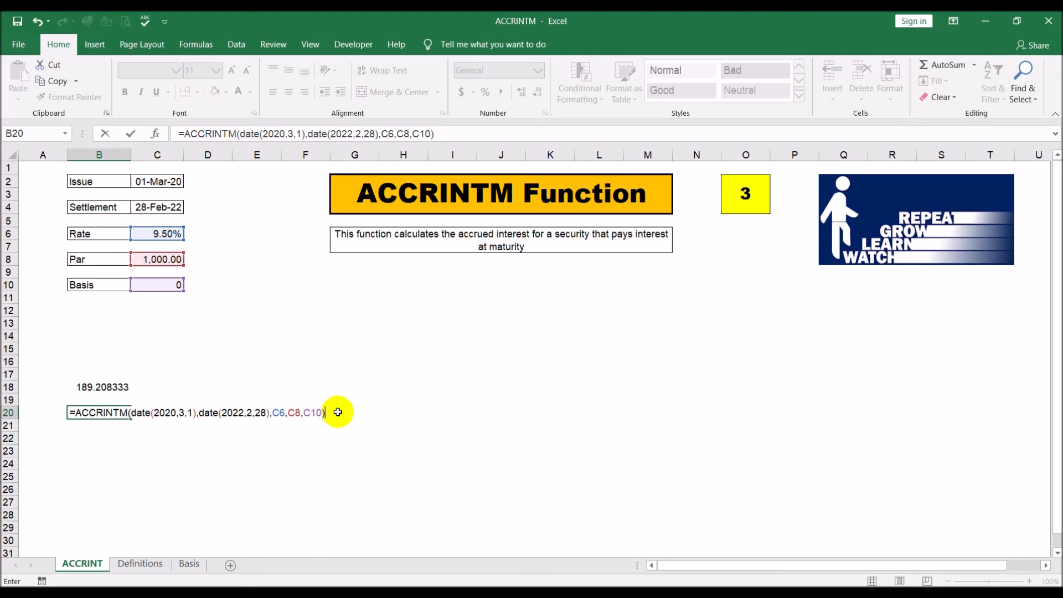
key("Return")
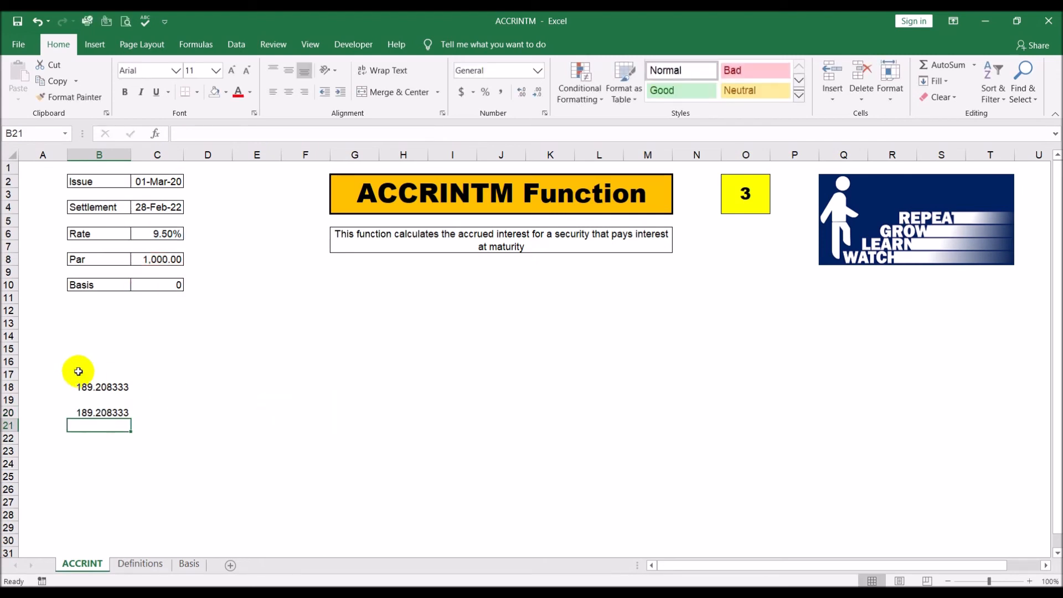